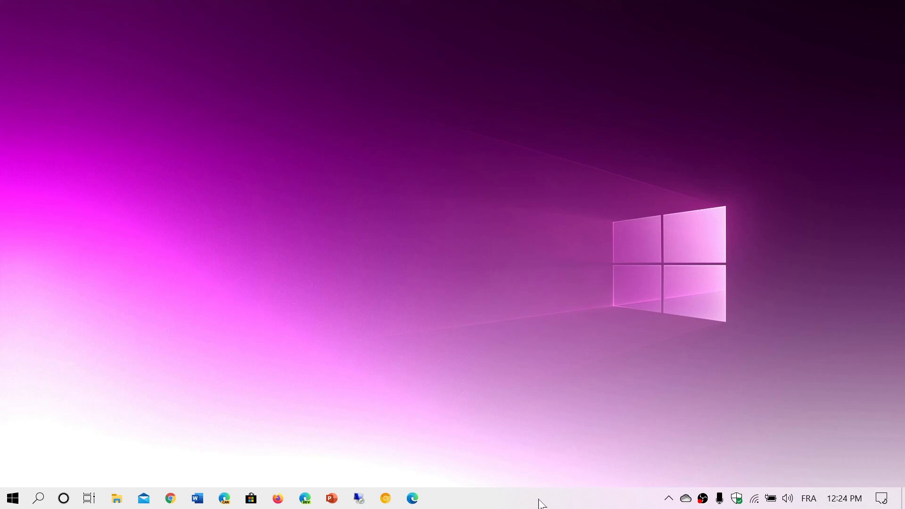
# - Open the Taskbar settings page from the taskbar's right-click menu
pyautogui.rightClick(564, 503)
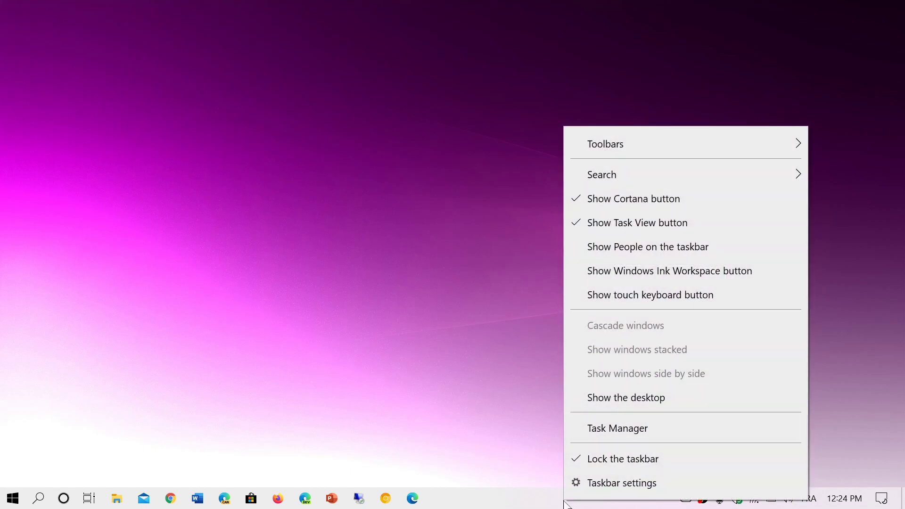
pyautogui.click(614, 489)
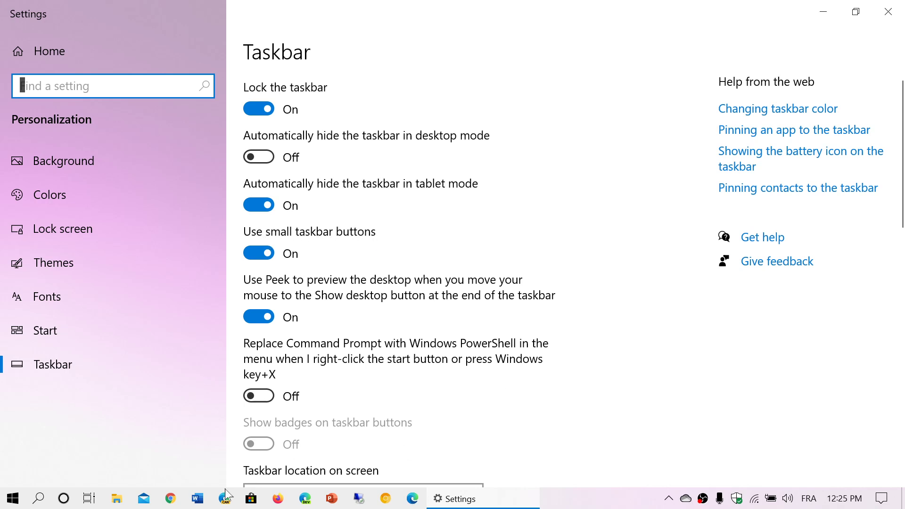
pyautogui.click(250, 254)
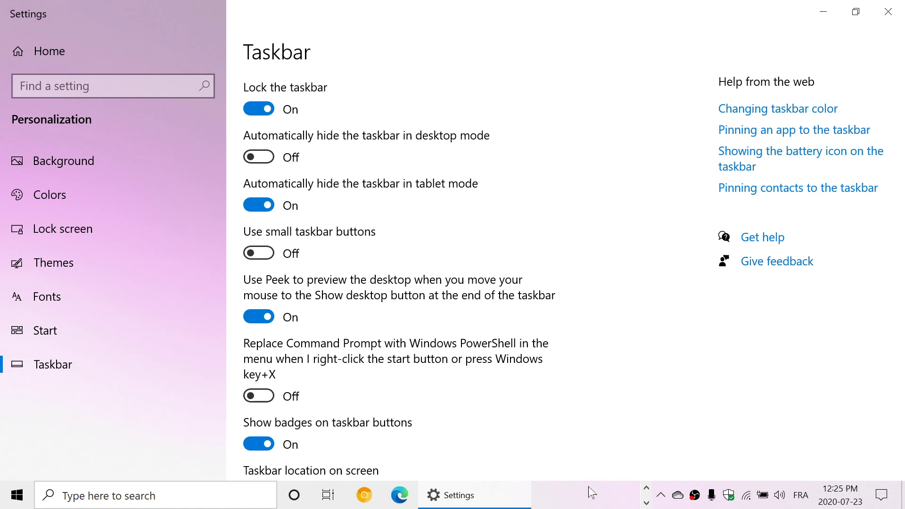
pyautogui.click(647, 490)
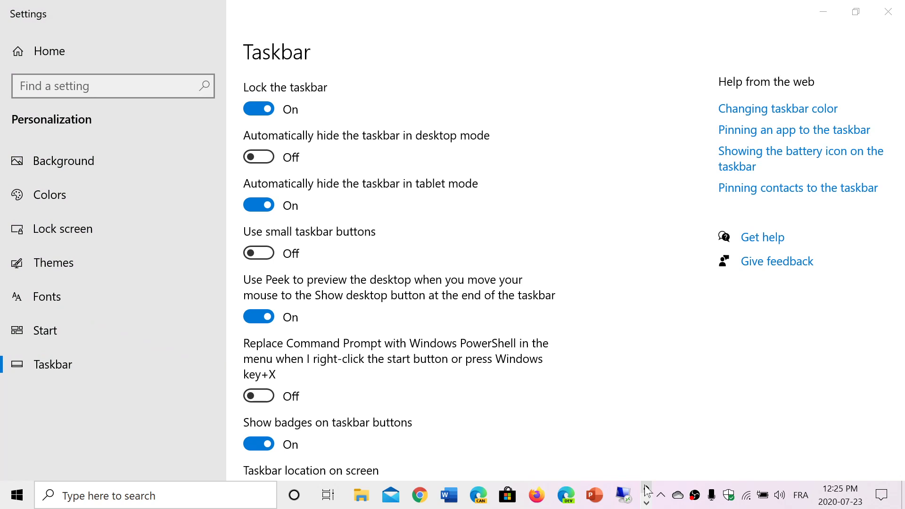
pyautogui.click(644, 428)
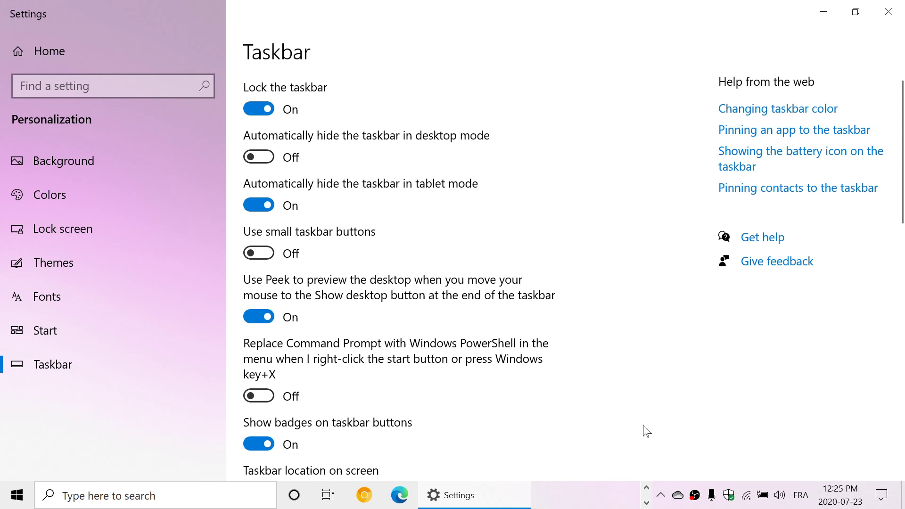
pyautogui.click(269, 253)
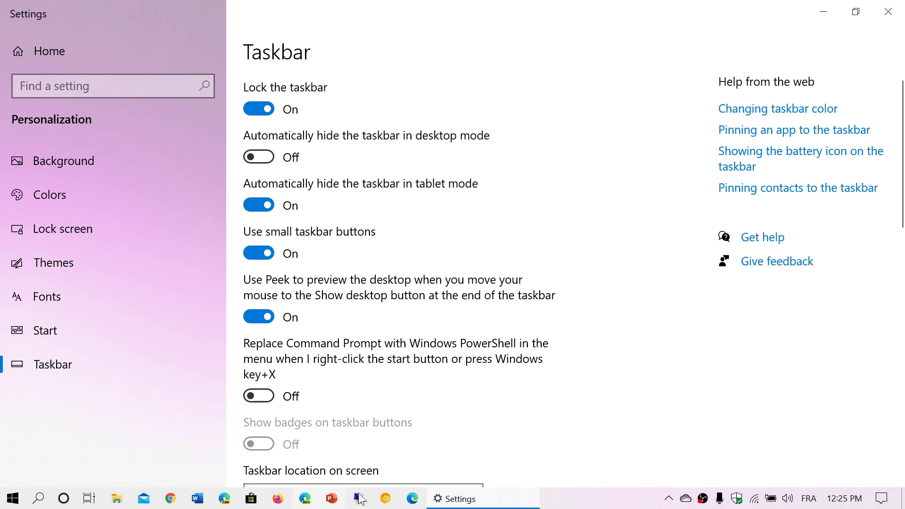
# - Open LaPresse.ca from the Edge Dev jump list's Top Sites, then close the Settings window
pyautogui.click(305, 499)
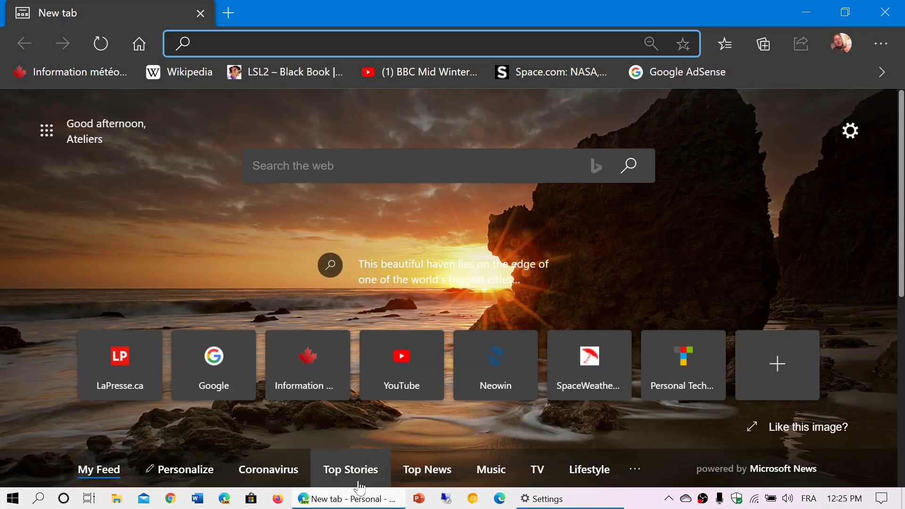
pyautogui.click(349, 500)
pyautogui.rightClick(349, 501)
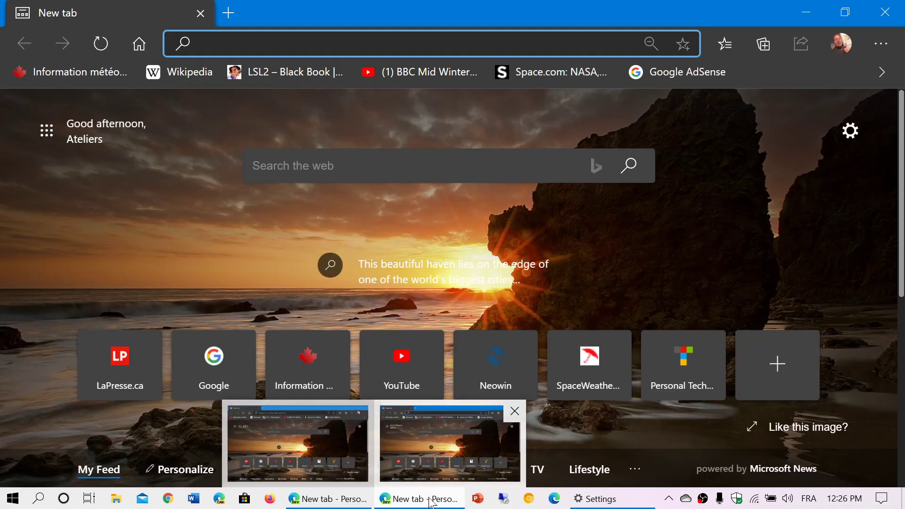
pyautogui.rightClick(430, 503)
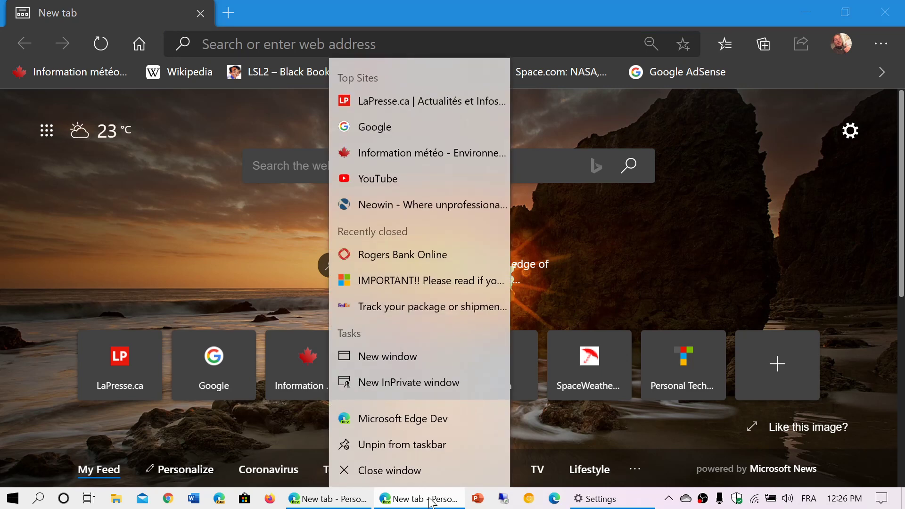
pyautogui.click(415, 101)
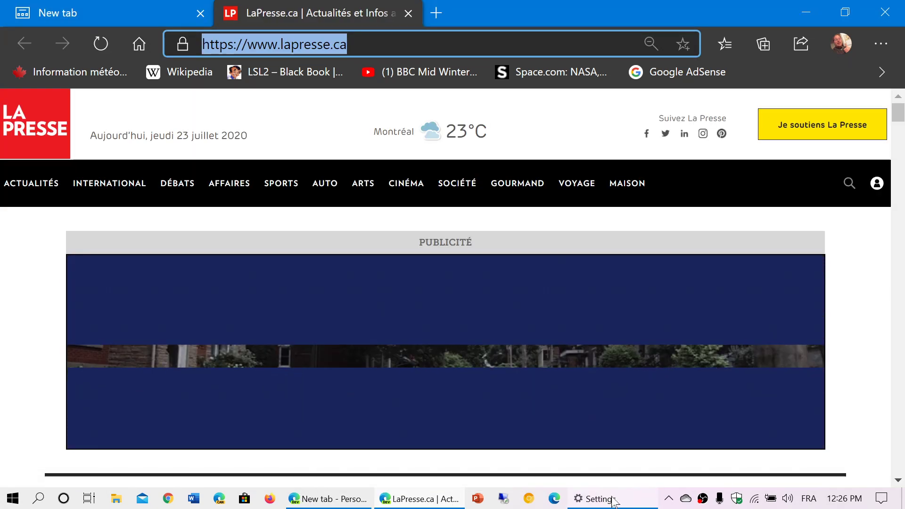
pyautogui.click(608, 500)
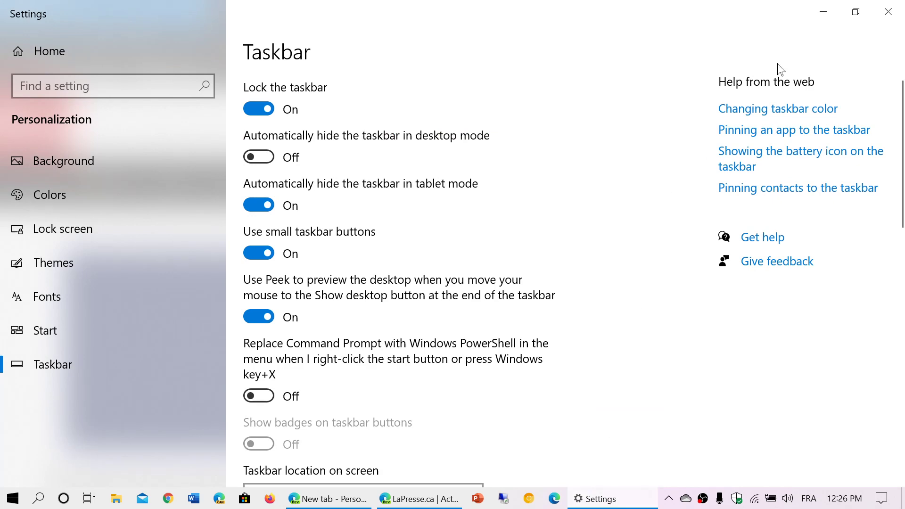
pyautogui.click(888, 12)
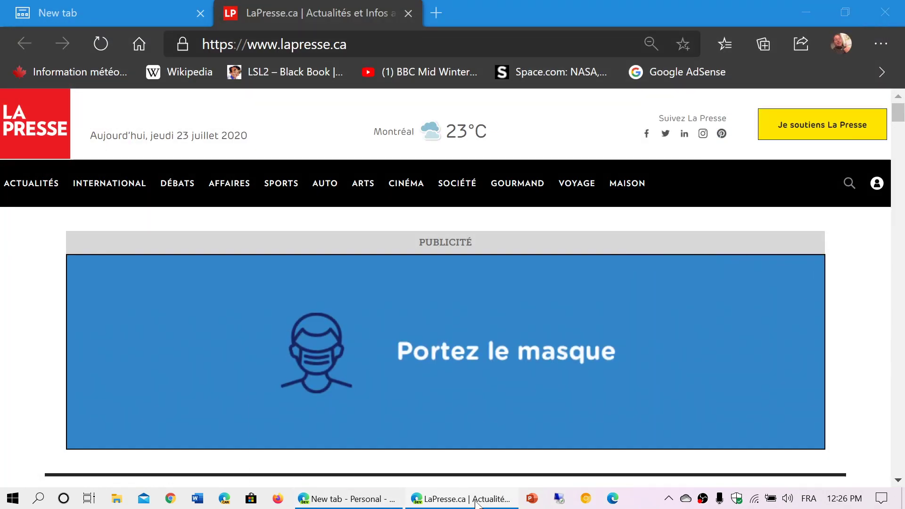
# - Reopen Taskbar settings and set Combine taskbar buttons to 'Always, hide labels'
pyautogui.rightClick(634, 500)
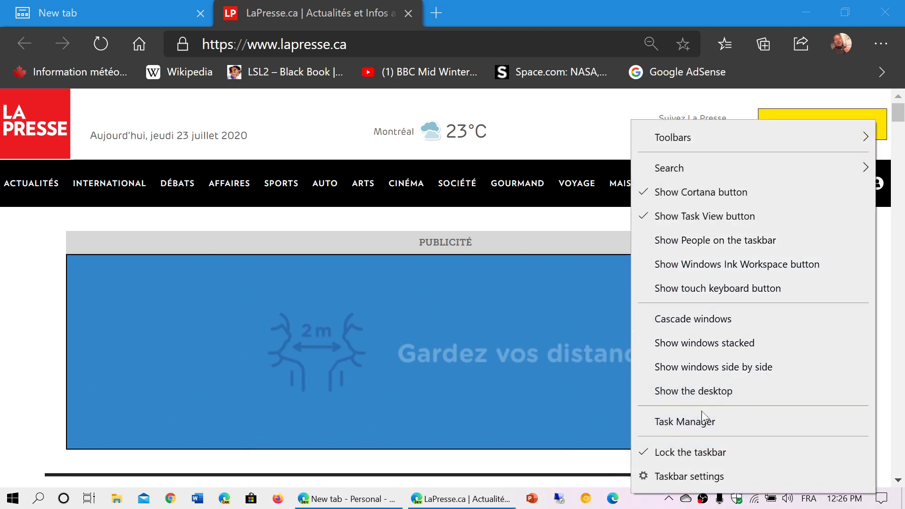
pyautogui.click(702, 483)
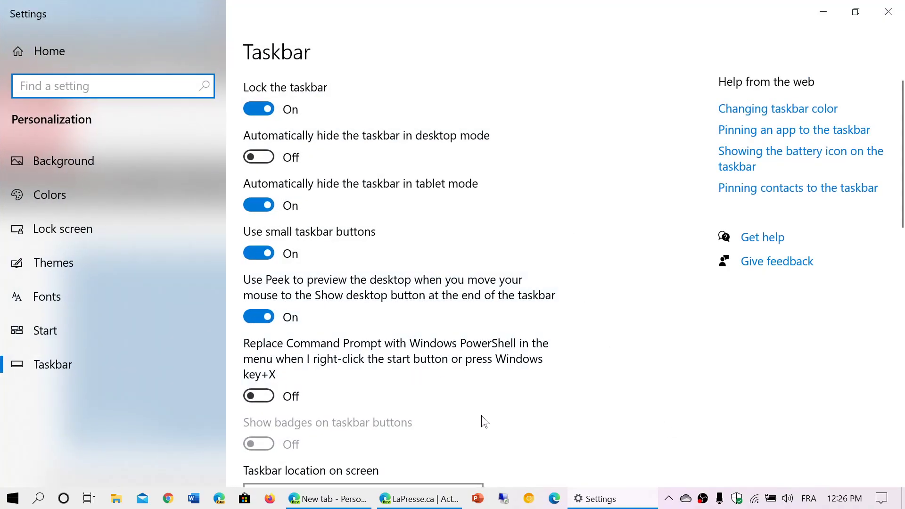
pyautogui.scroll(-2, 485, 421)
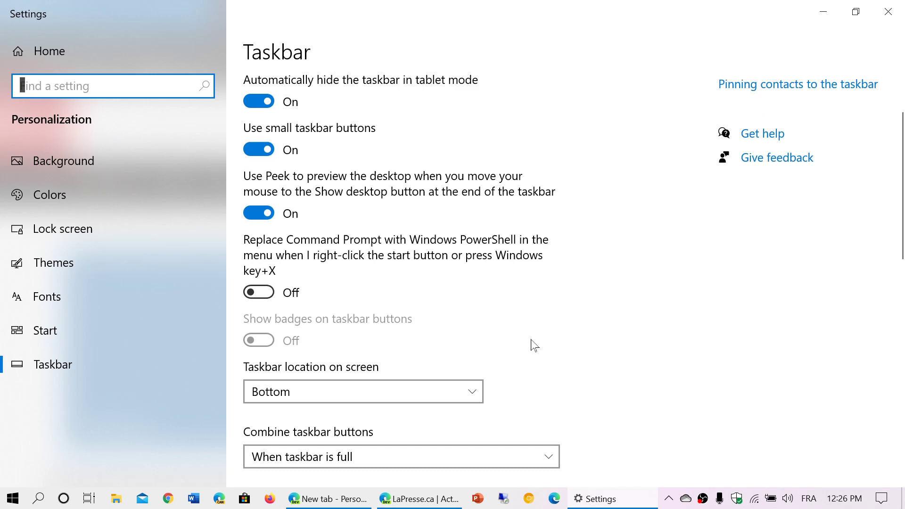
pyautogui.scroll(-1, 531, 344)
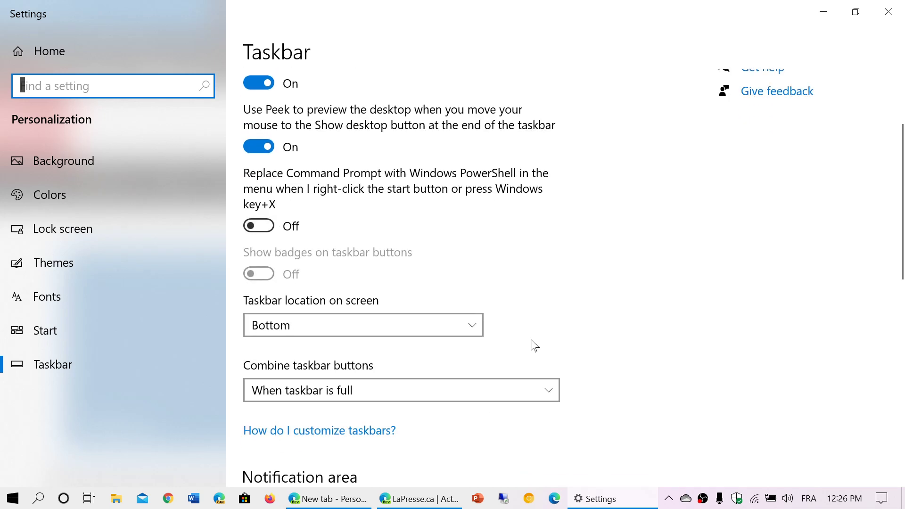
pyautogui.click(392, 397)
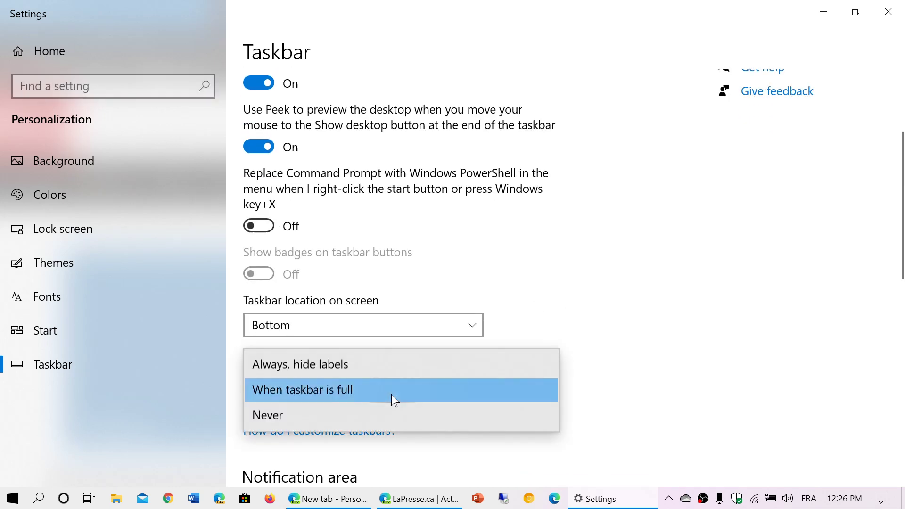
pyautogui.click(395, 362)
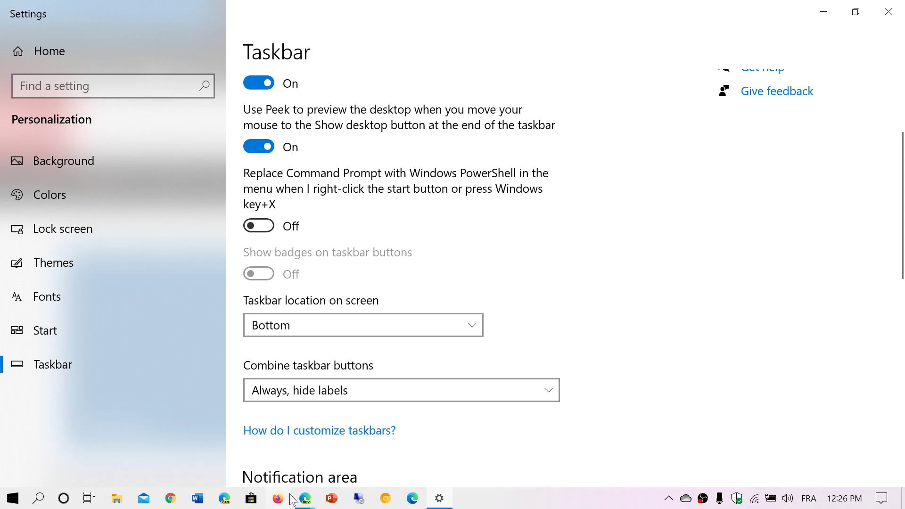
pyautogui.moveTo(307, 504)
# - Try 'When taskbar is full', then set Combine taskbar buttons back to 'Always, hide labels'
pyautogui.click(423, 389)
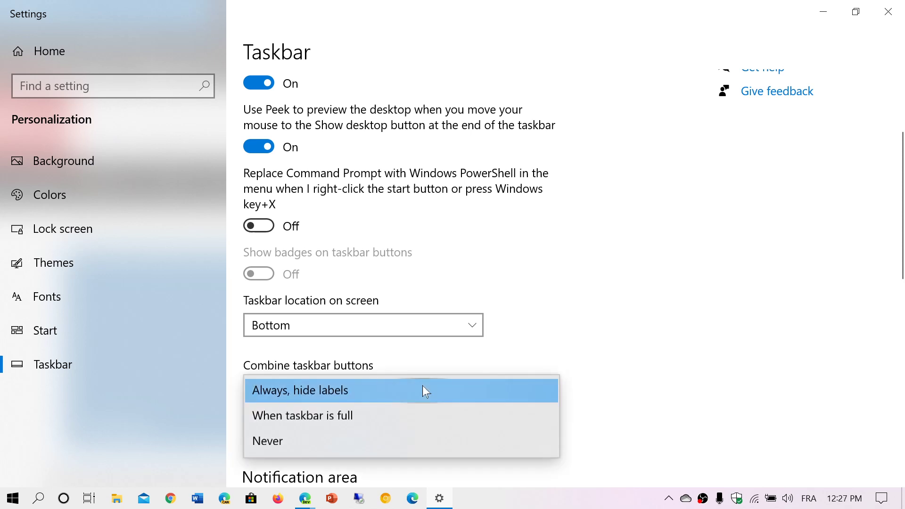
pyautogui.click(406, 415)
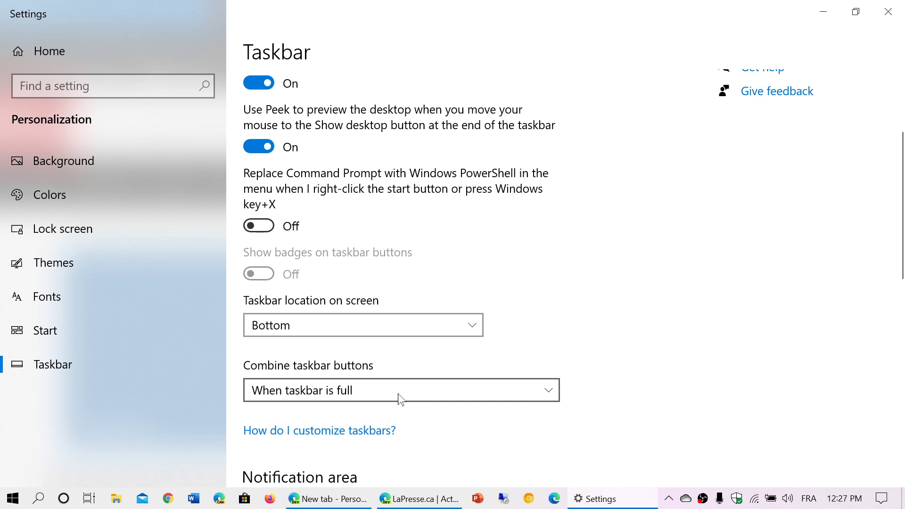
pyautogui.click(398, 396)
pyautogui.click(400, 368)
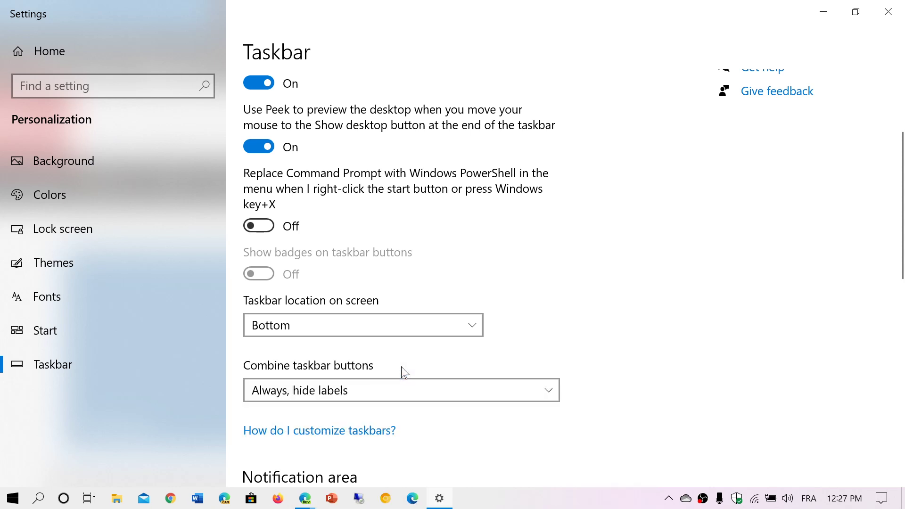
pyautogui.scroll(3, 673, 280)
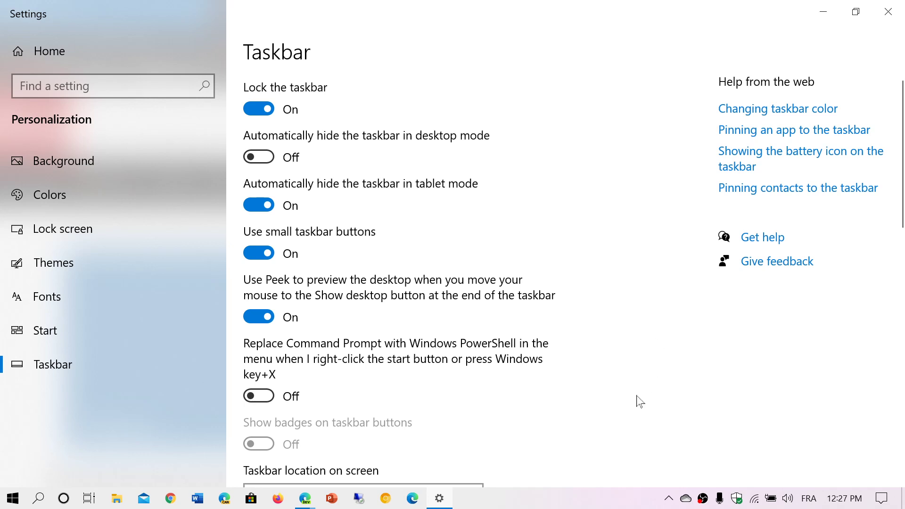
pyautogui.scroll(-8, 639, 402)
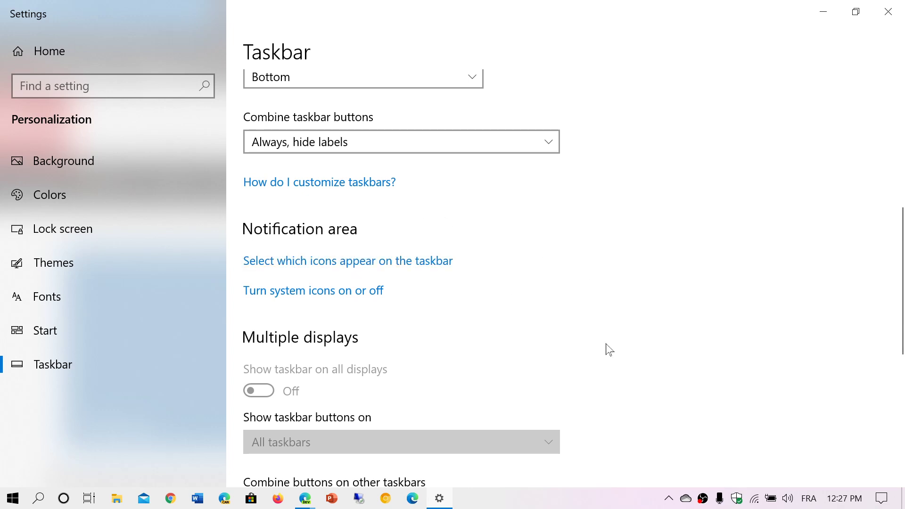
# - Switch the Microsoft OneDrive and Microphone tray icons to Off, then return to Taskbar settings
pyautogui.click(424, 264)
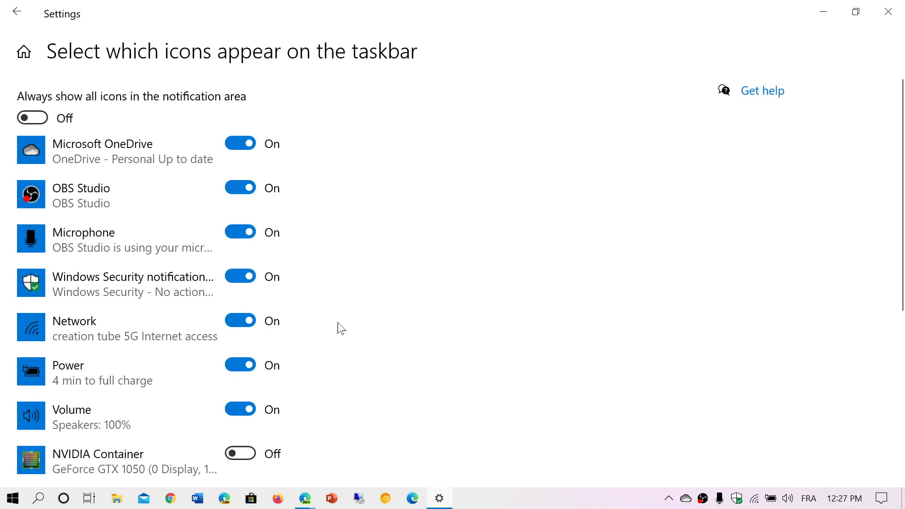
pyautogui.click(234, 145)
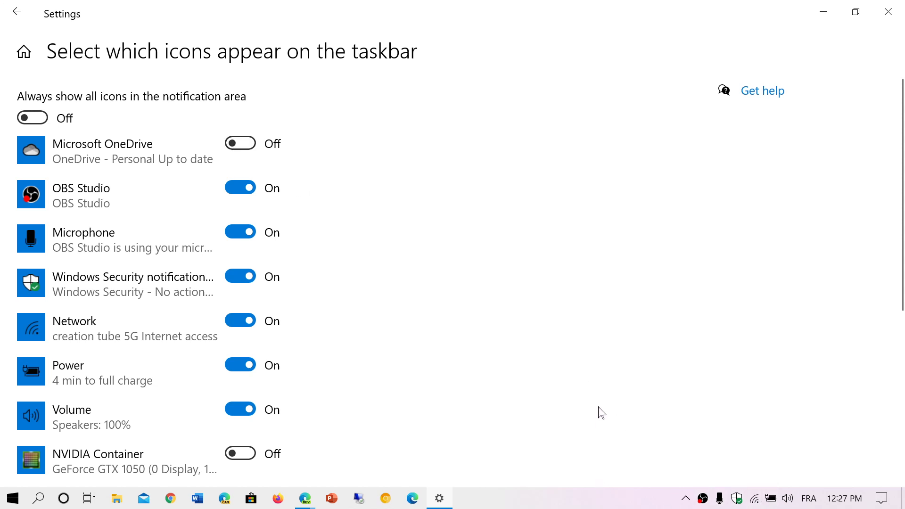
pyautogui.click(229, 235)
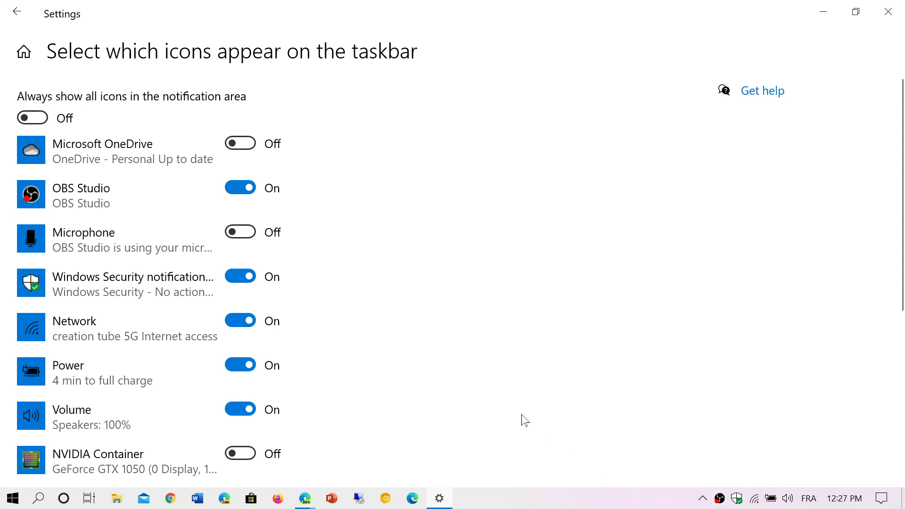
pyautogui.scroll(-3, 524, 420)
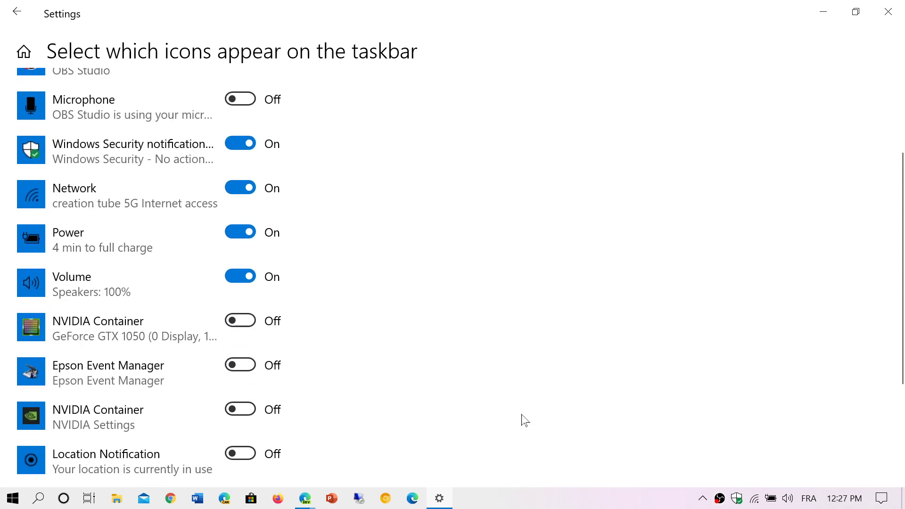
pyautogui.scroll(-1, 525, 420)
pyautogui.scroll(-2, 524, 419)
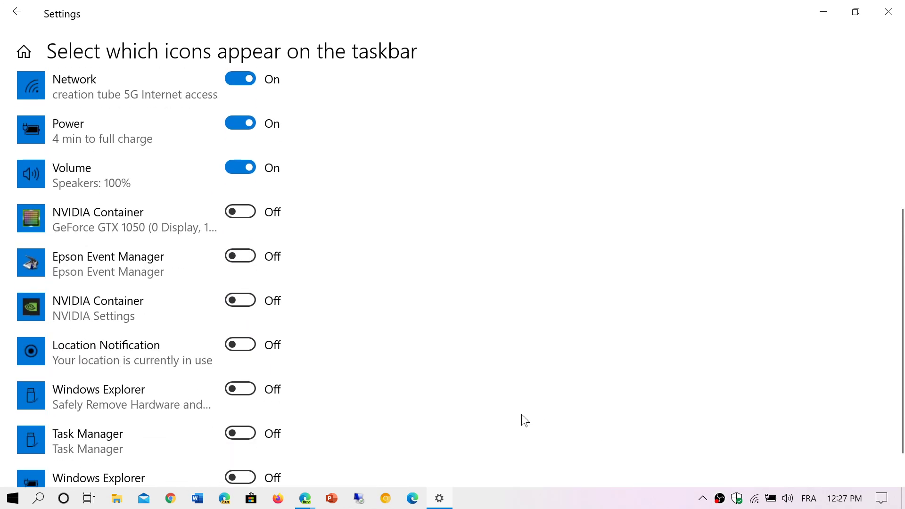
pyautogui.scroll(6, 525, 419)
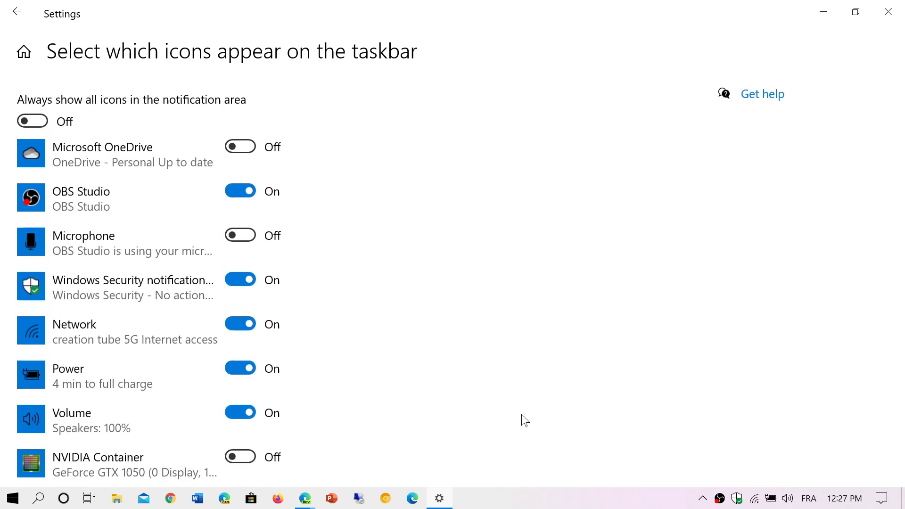
pyautogui.click(24, 16)
# - Close the Settings window, the LaPresse.ca tab, and the Edge browser window
pyautogui.scroll(-6, 582, 394)
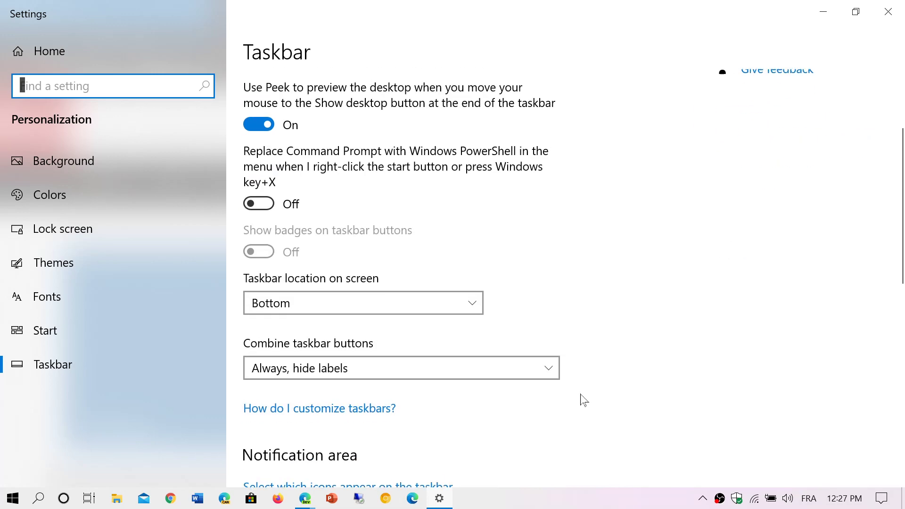
pyautogui.scroll(6, 581, 400)
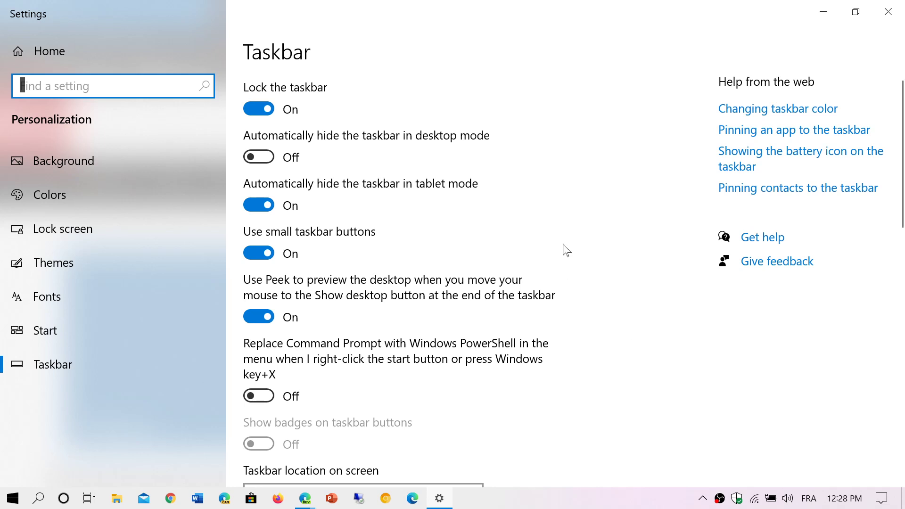
pyautogui.click(888, 12)
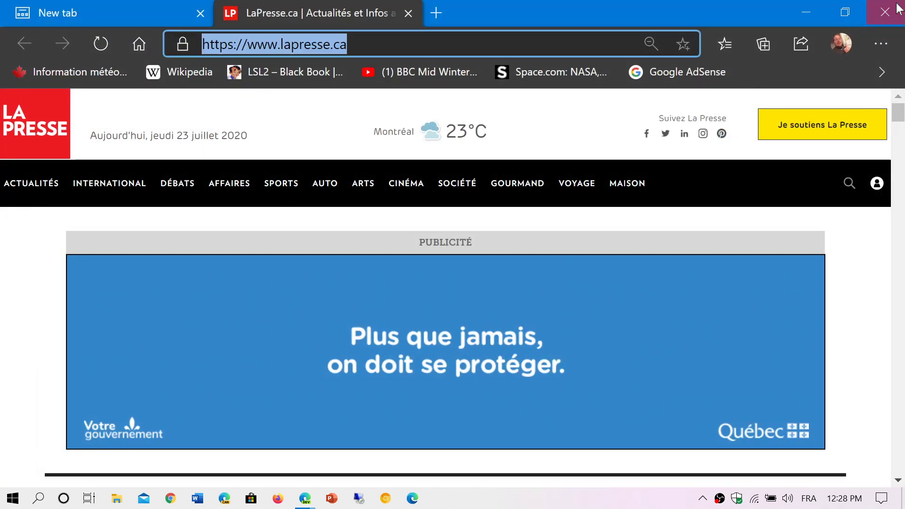
pyautogui.hotkey('ctrl', 'w')
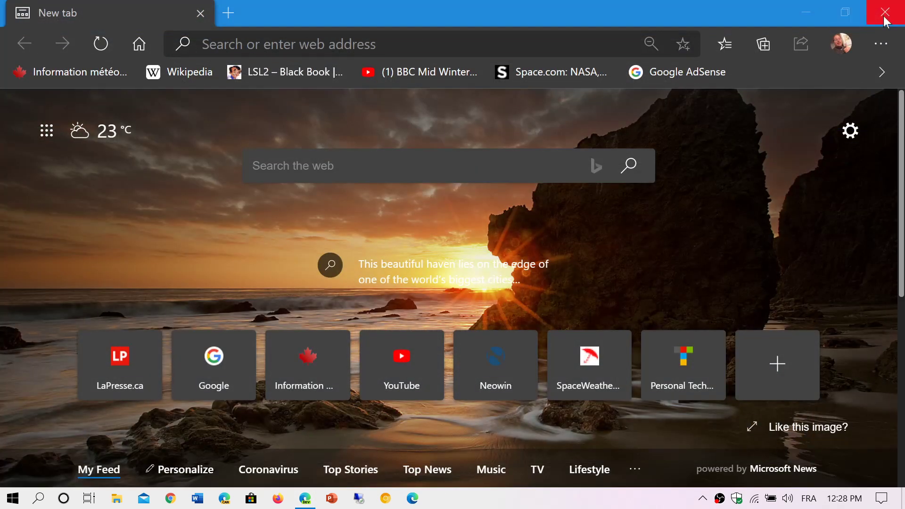
pyautogui.click(886, 21)
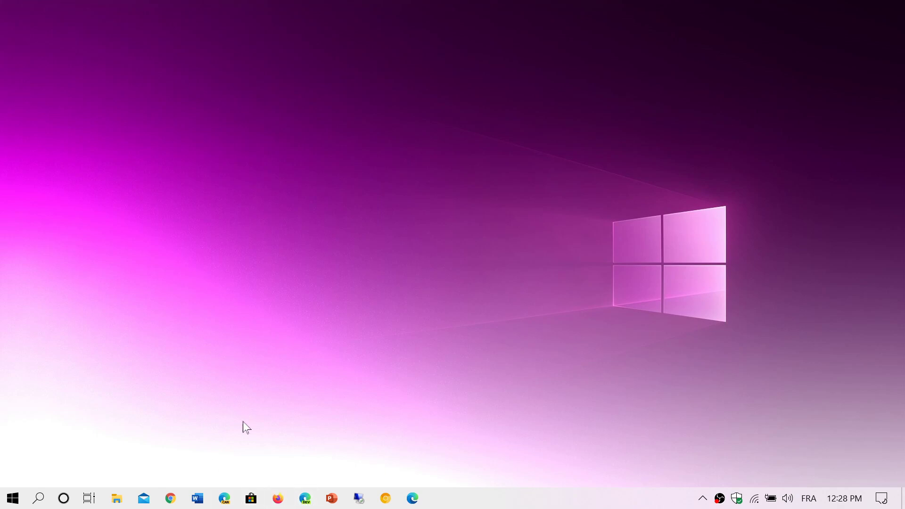
# - Unpin the Microsoft Store and Mail icons from the taskbar
pyautogui.rightClick(251, 500)
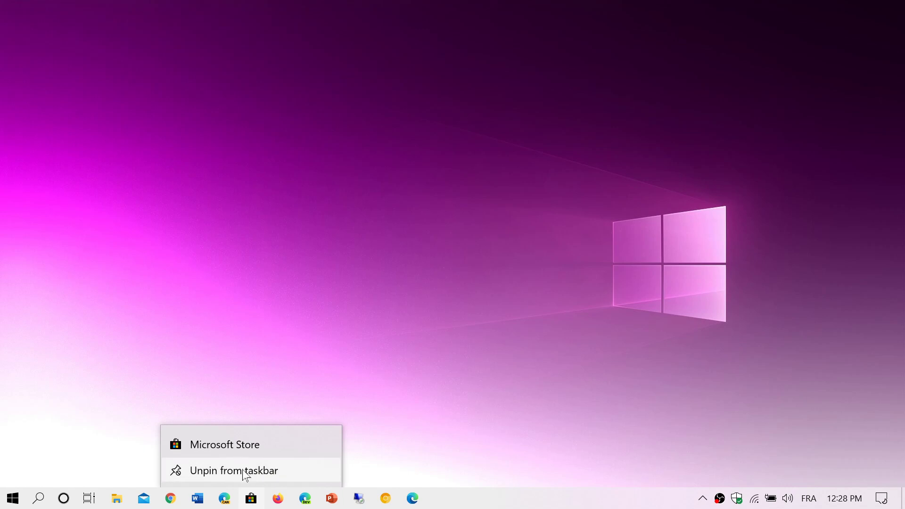
pyautogui.click(259, 473)
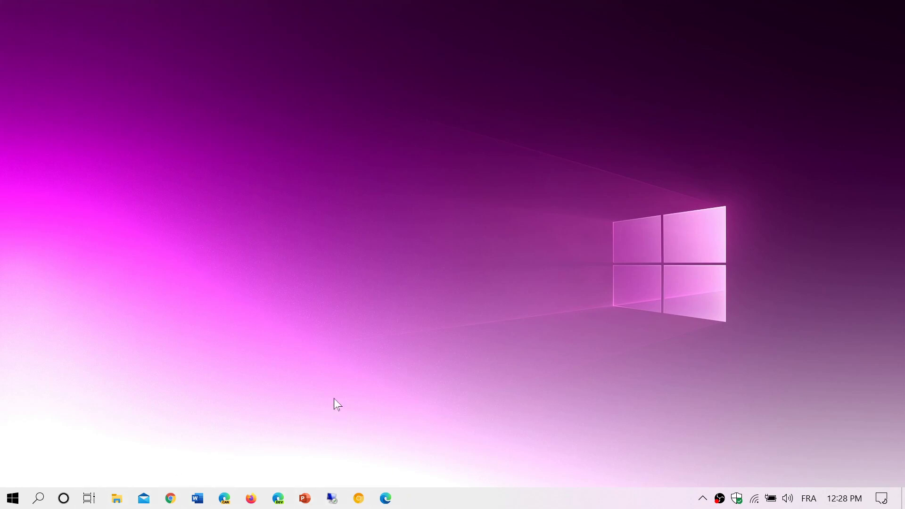
pyautogui.rightClick(145, 501)
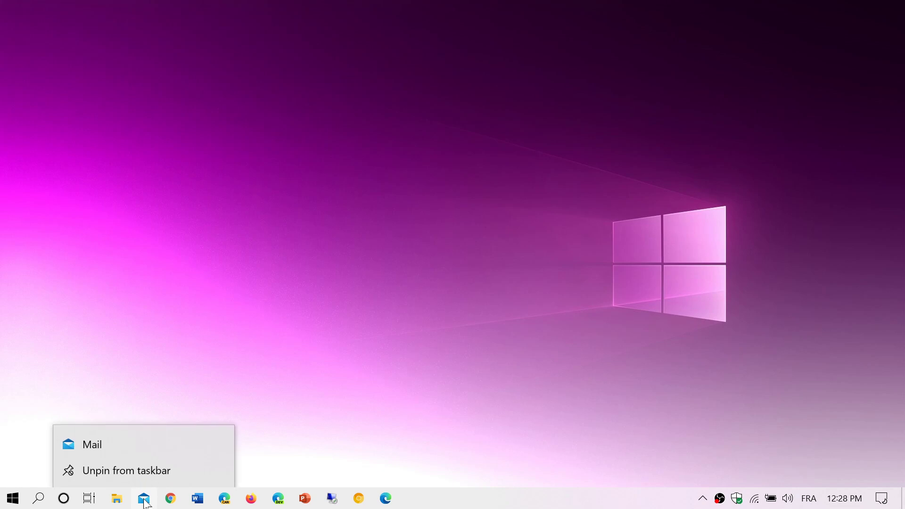
pyautogui.click(152, 473)
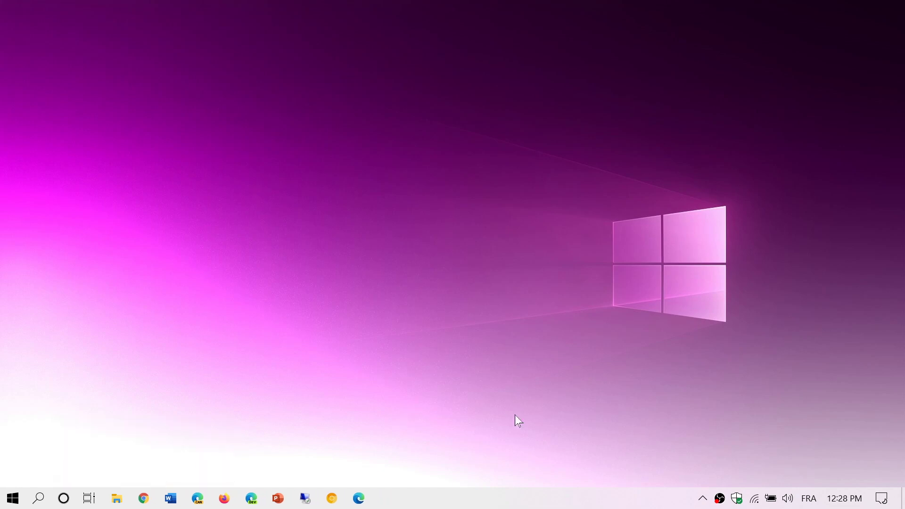